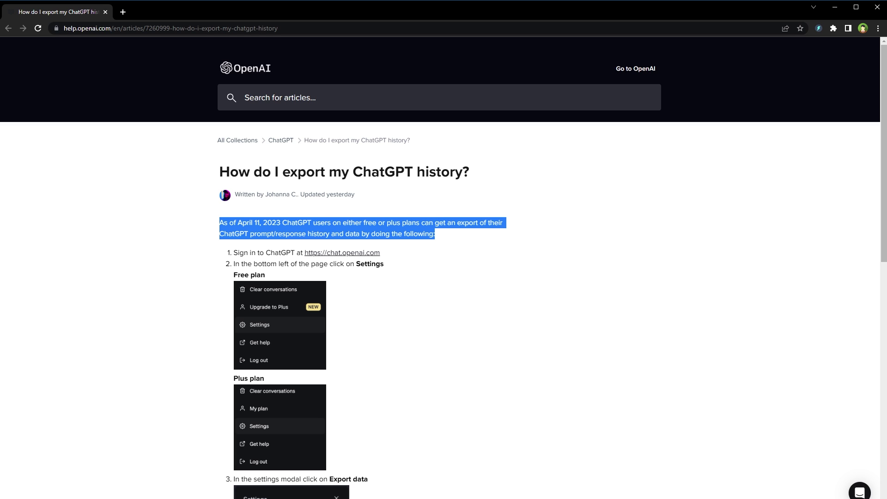
Review the instructions, then start a data export from ChatGPT Settings.
left_click(225, 260)
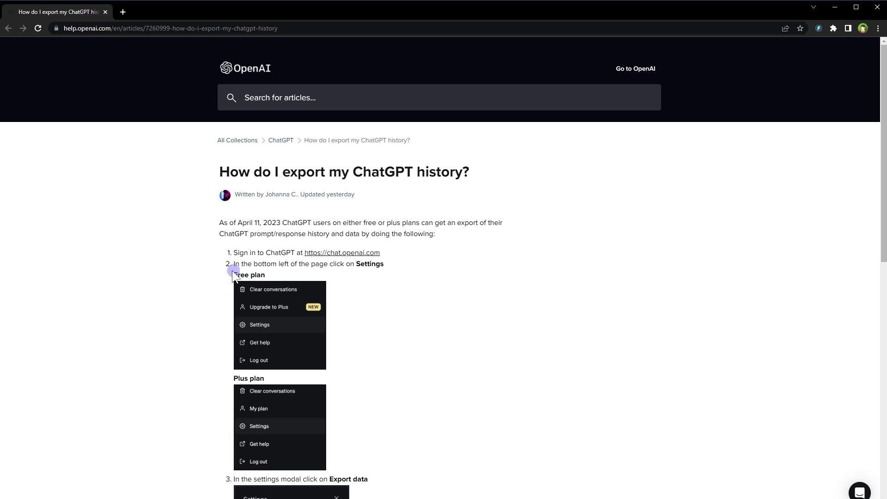
left_click_drag(267, 263, 392, 263)
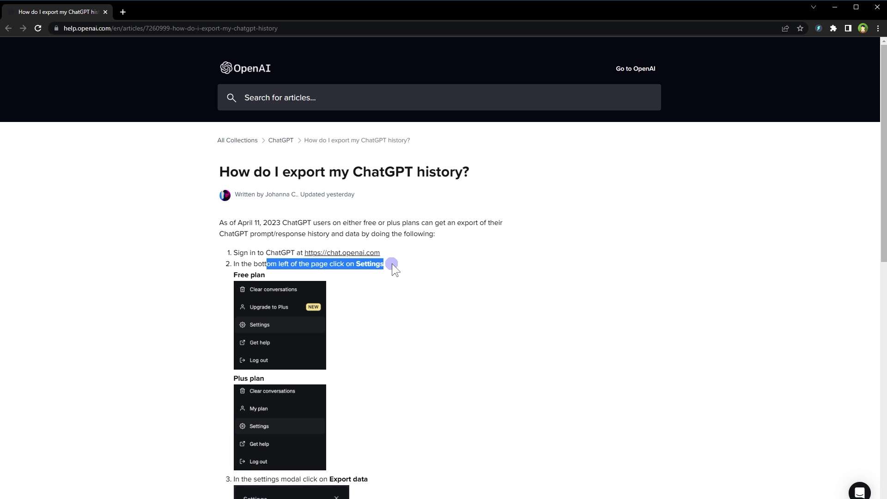
left_click(445, 277)
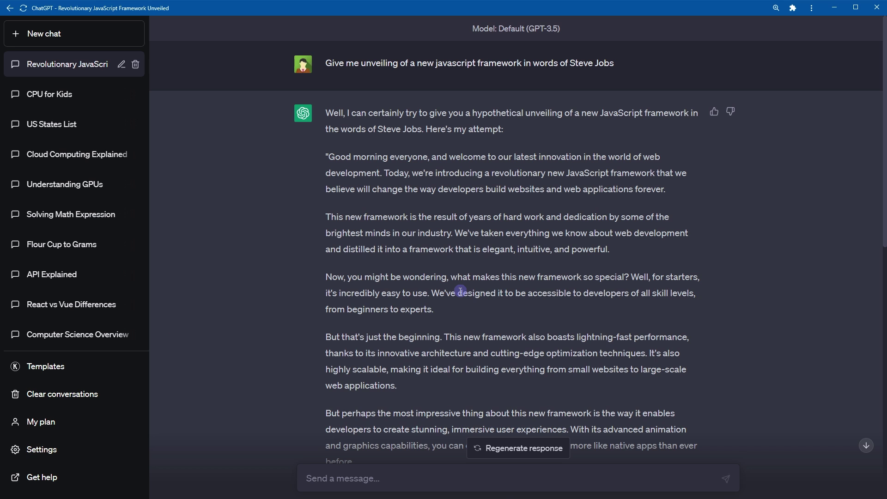
left_click(53, 449)
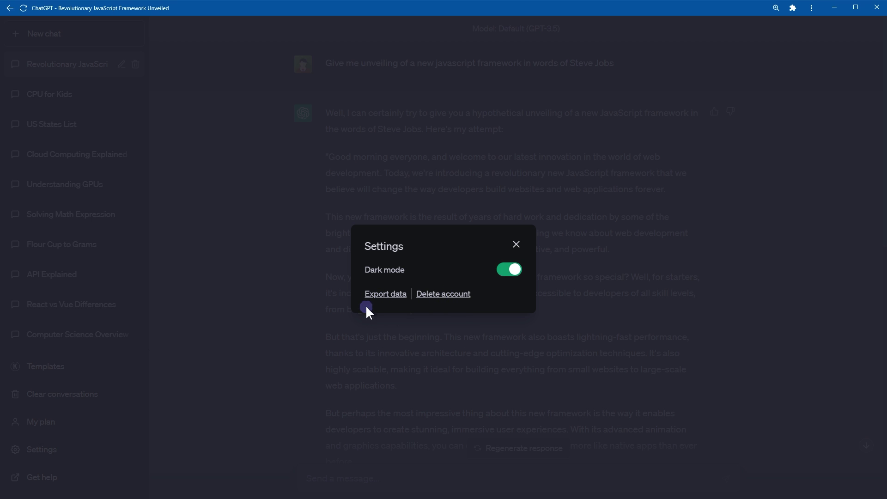
left_click(376, 297)
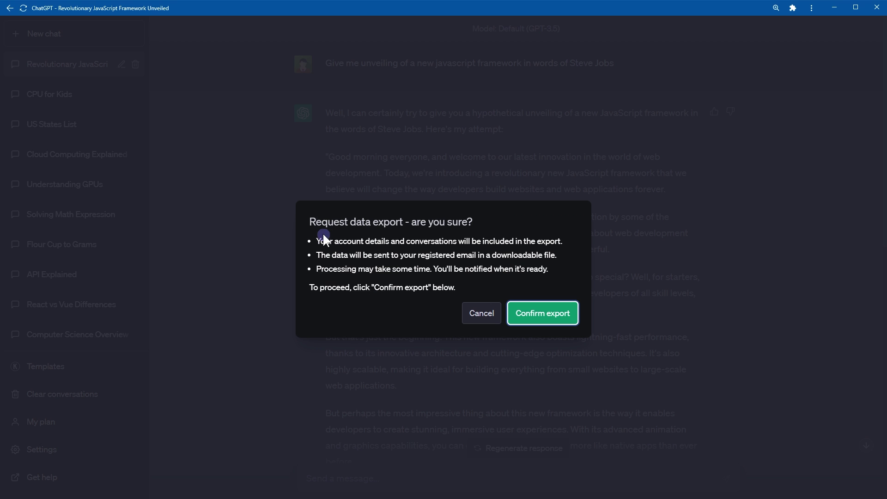
Read the export confirmation: contents included, emailed delivery, and processing time.
left_click_drag(310, 221, 480, 227)
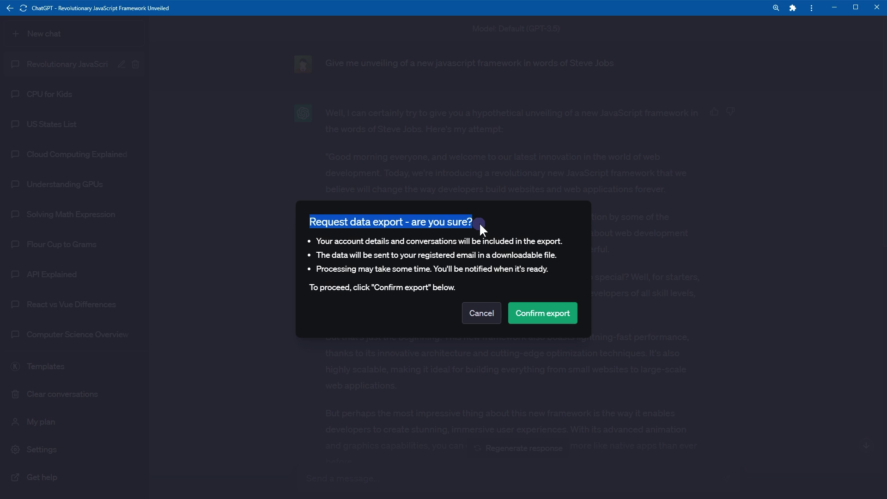
left_click_drag(325, 241, 402, 241)
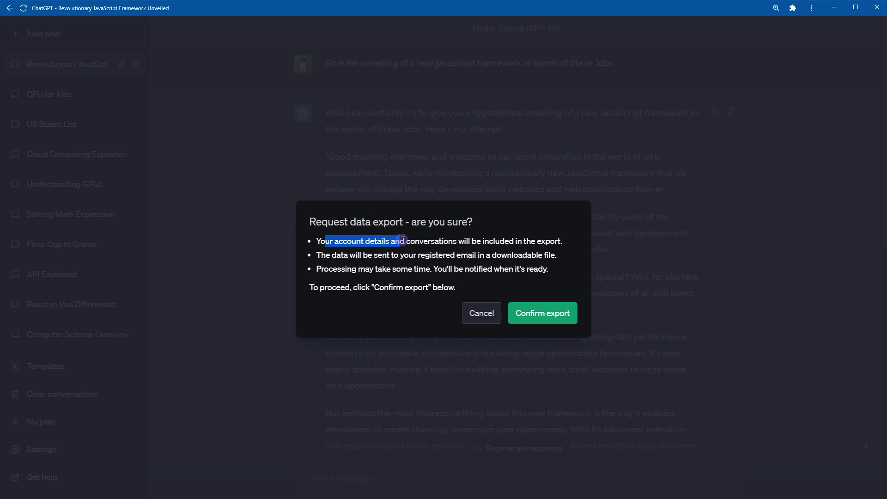
left_click_drag(402, 241, 562, 244)
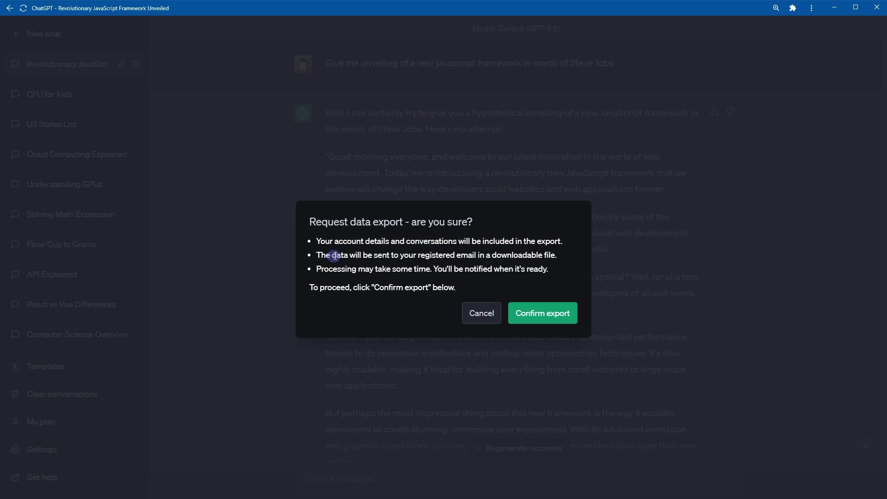
left_click_drag(332, 255, 560, 258)
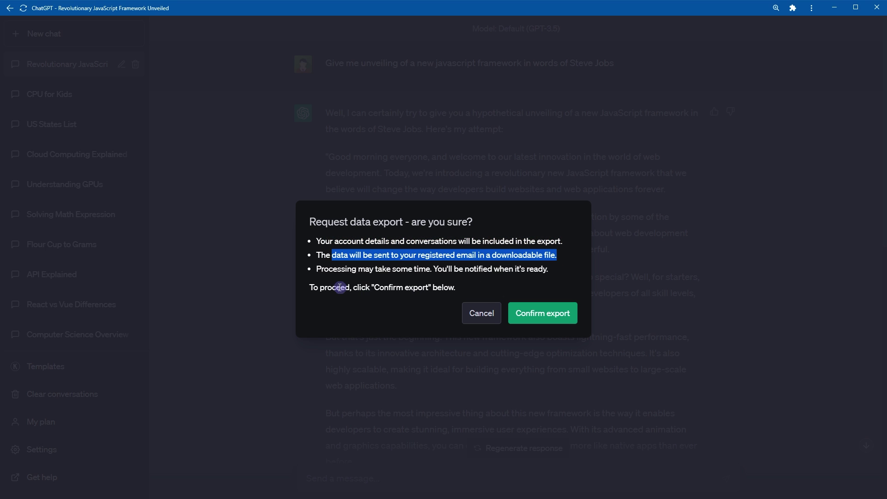
mouse_move(320, 269)
left_mouse_down()
mouse_move(373, 281)
mouse_move(407, 269)
mouse_move(534, 270)
left_mouse_up()
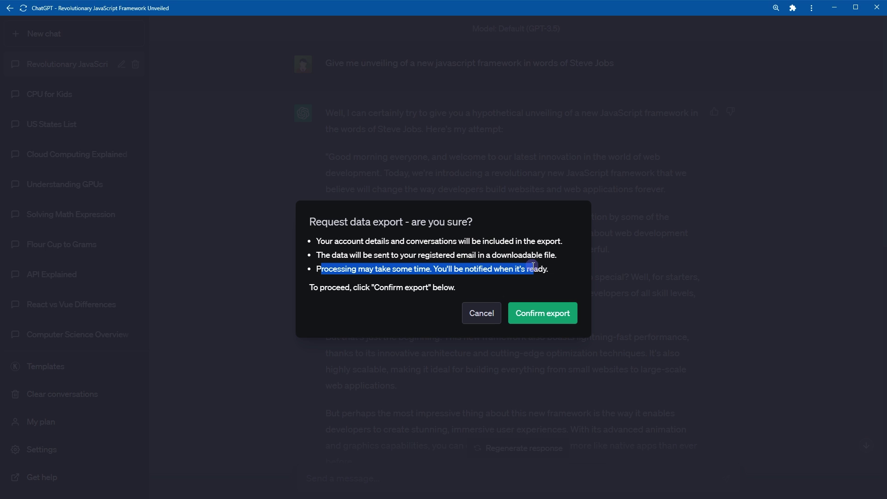
left_click_drag(326, 291, 432, 292)
Confirm the data export request and close Settings.
left_click(425, 312)
left_click(572, 318)
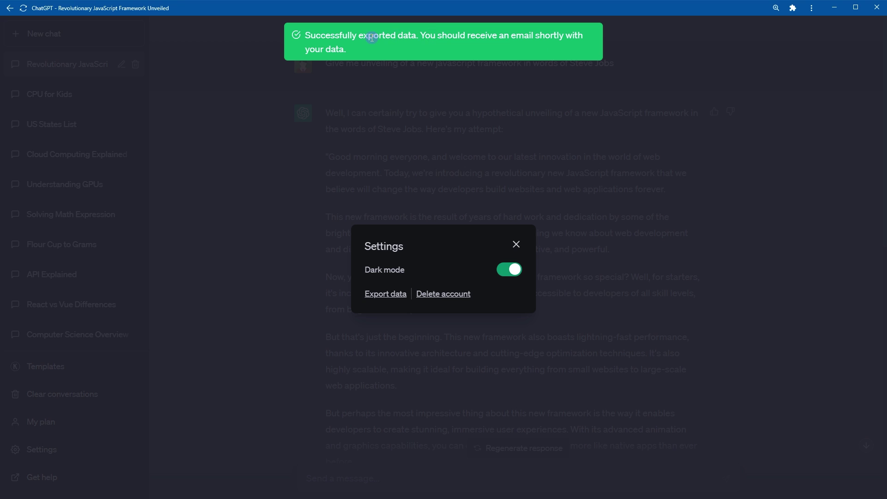
left_click(395, 84)
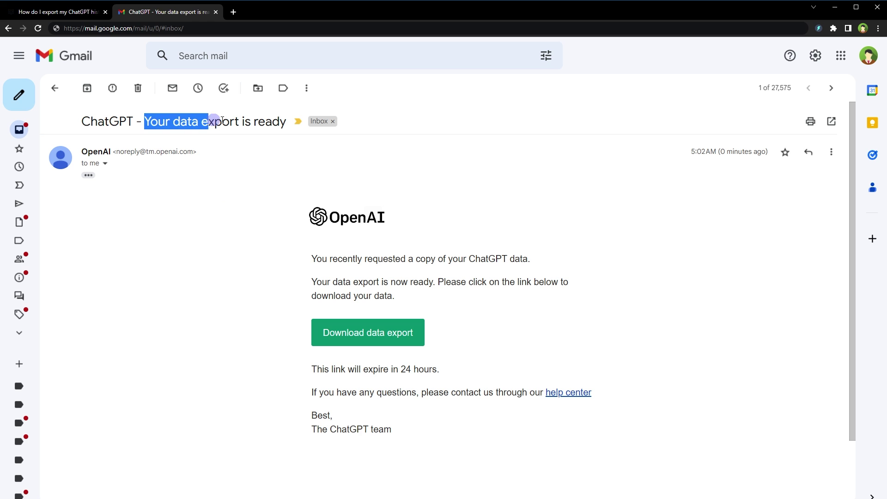
Read the 'Your data export is ready' email and download the export archive.
left_click_drag(145, 122, 244, 122)
left_click(287, 257)
left_click_drag(329, 258, 516, 256)
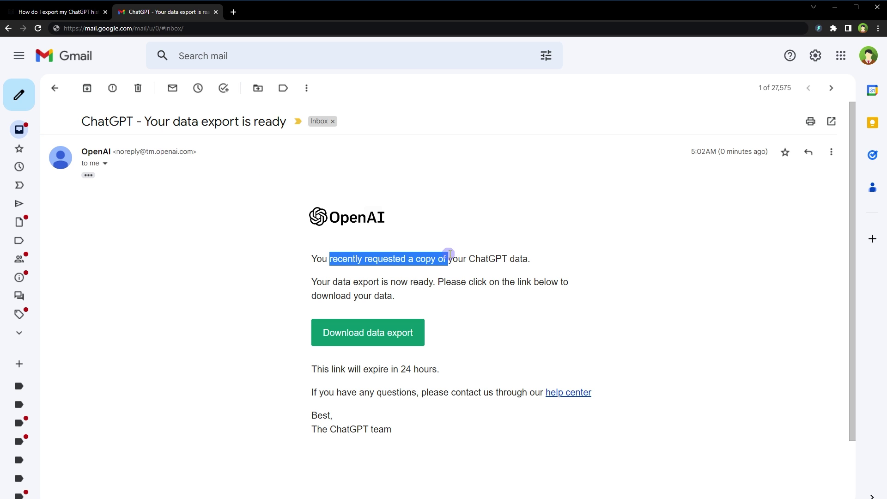
left_click(332, 285)
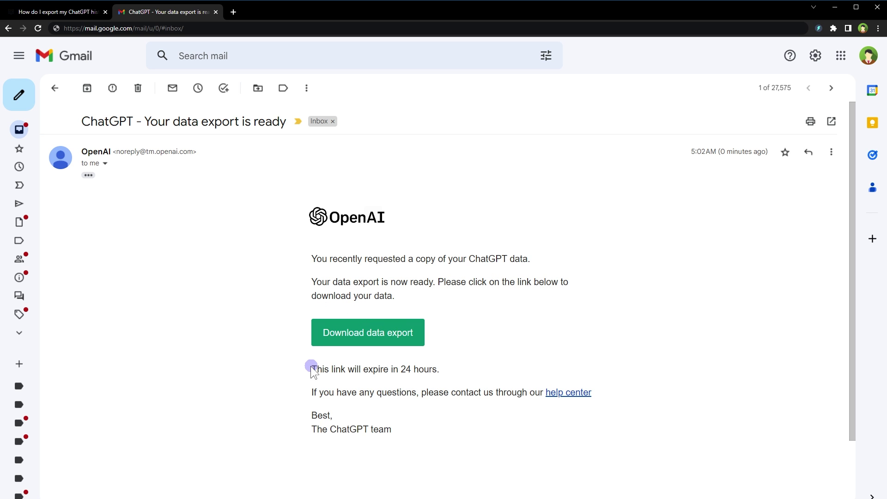
left_click_drag(311, 368, 443, 366)
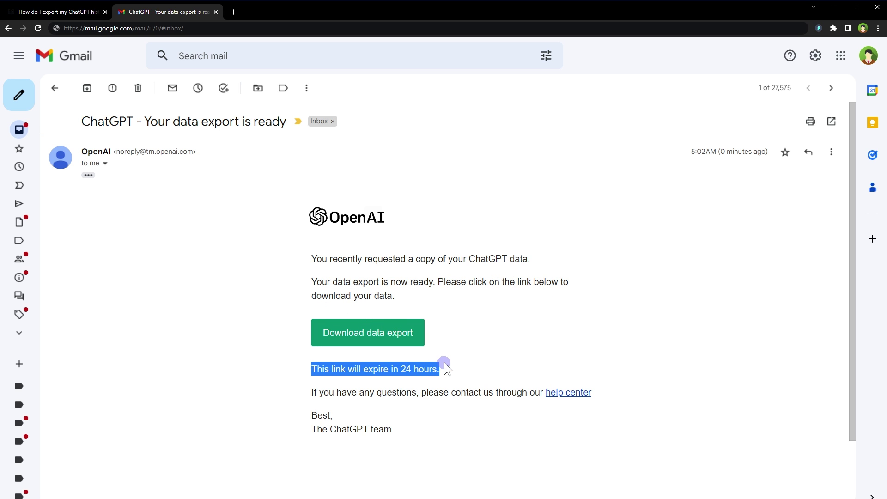
left_click(445, 363)
left_click(371, 331)
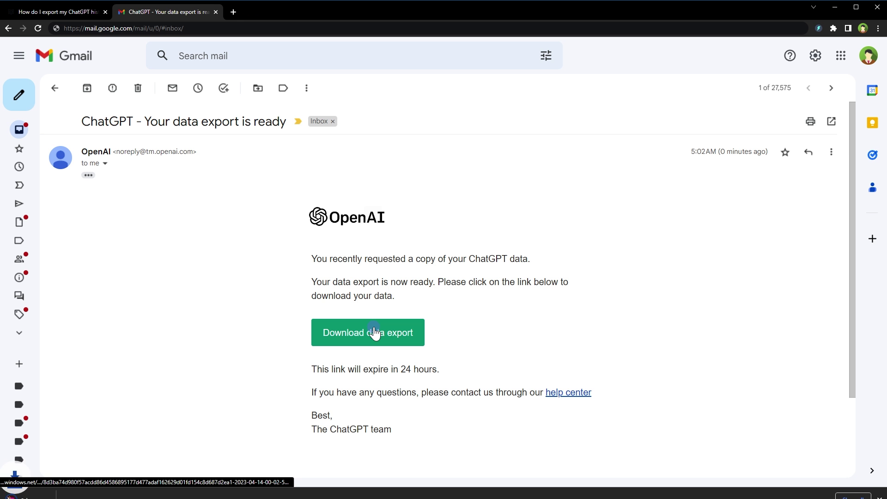
left_click(244, 108)
Extract the export ZIP into its own folder and open that folder.
right_click(243, 108)
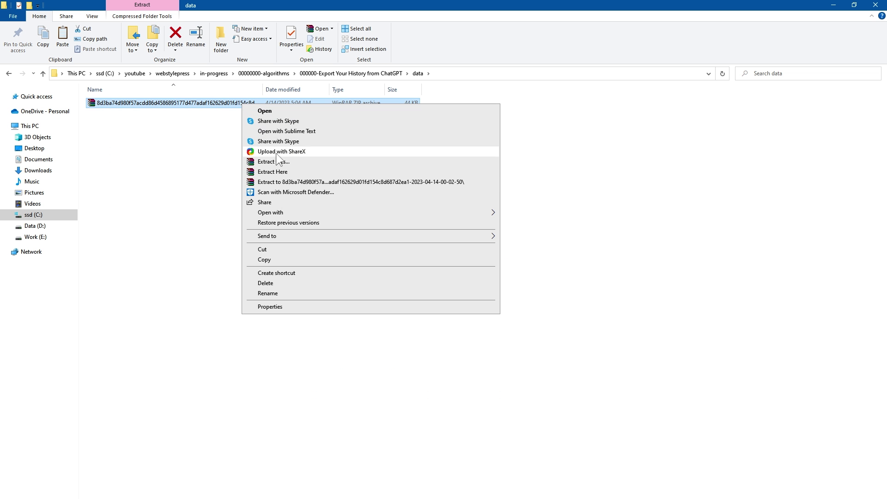
left_click(296, 179)
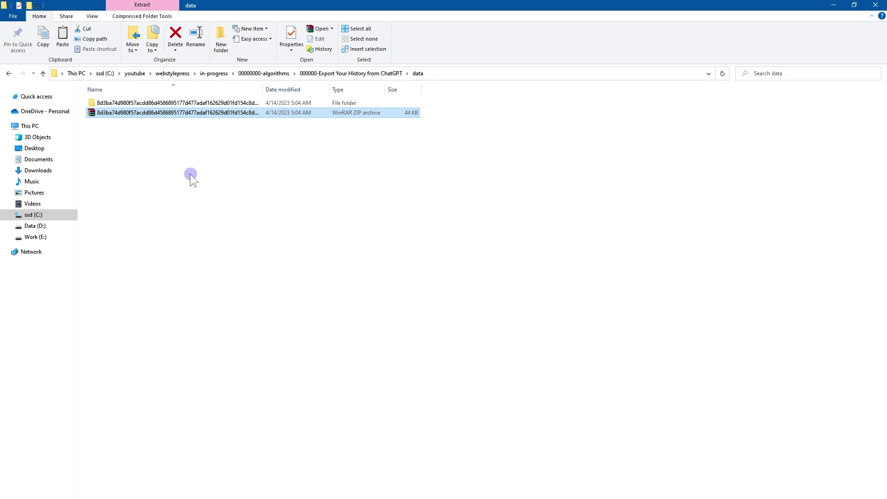
left_click(191, 106)
double_click(191, 104)
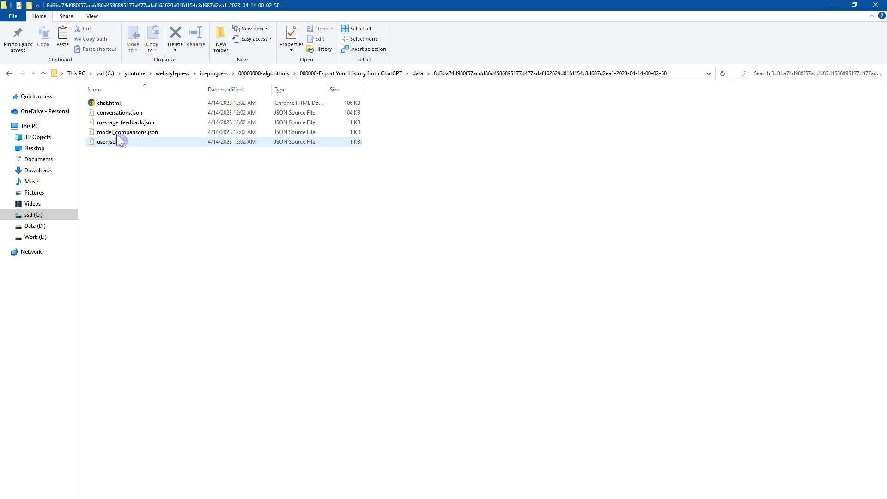
Inspect chat.html and the four JSON files, then open chat.html.
left_click(123, 102)
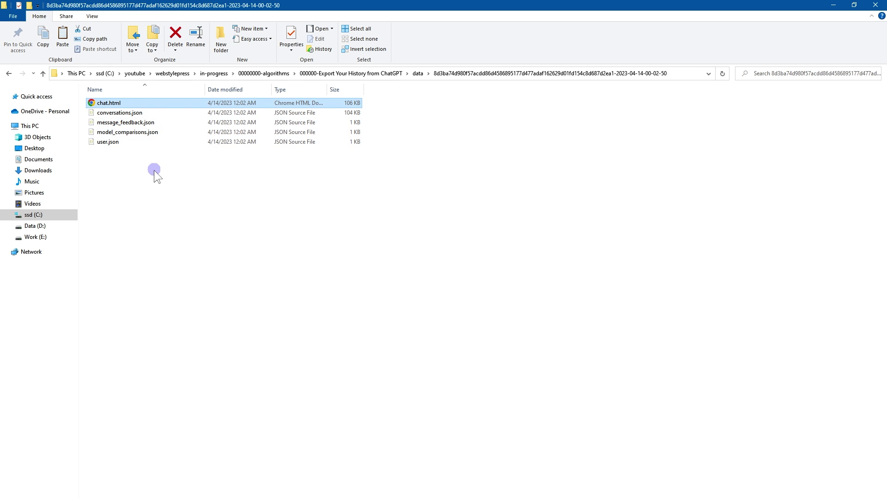
left_click_drag(154, 170, 130, 115)
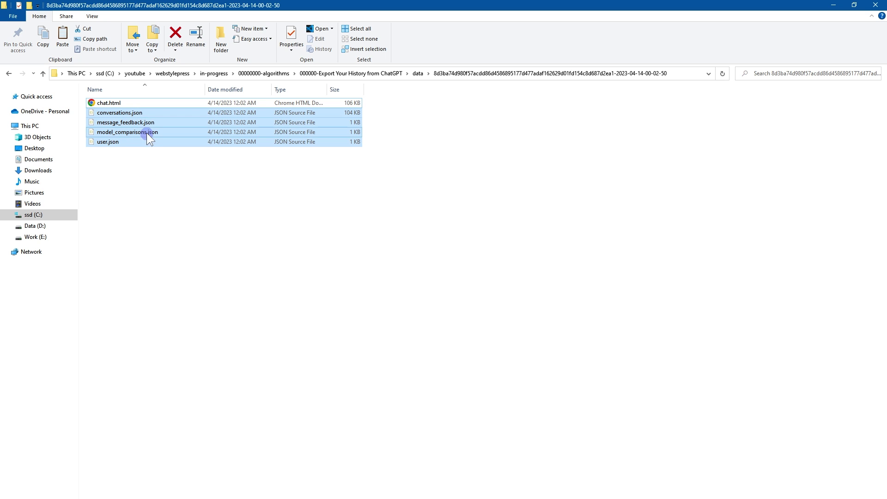
left_click(148, 113)
left_click(161, 123)
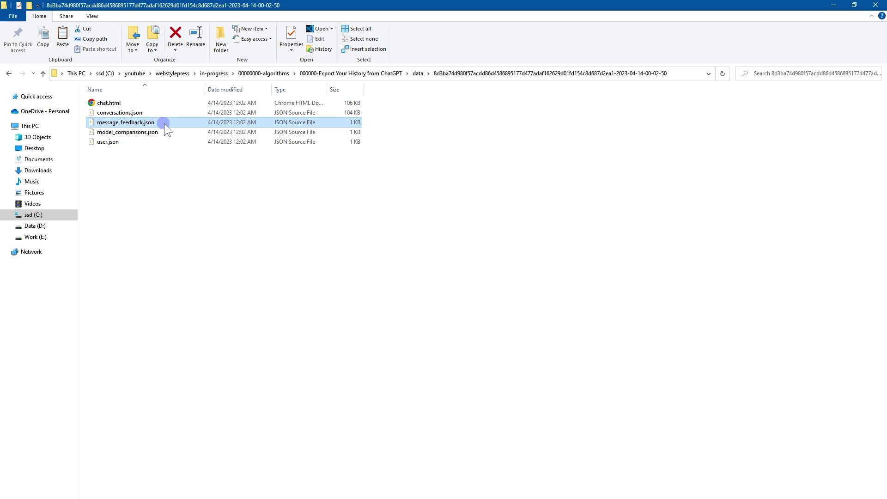
left_click(175, 134)
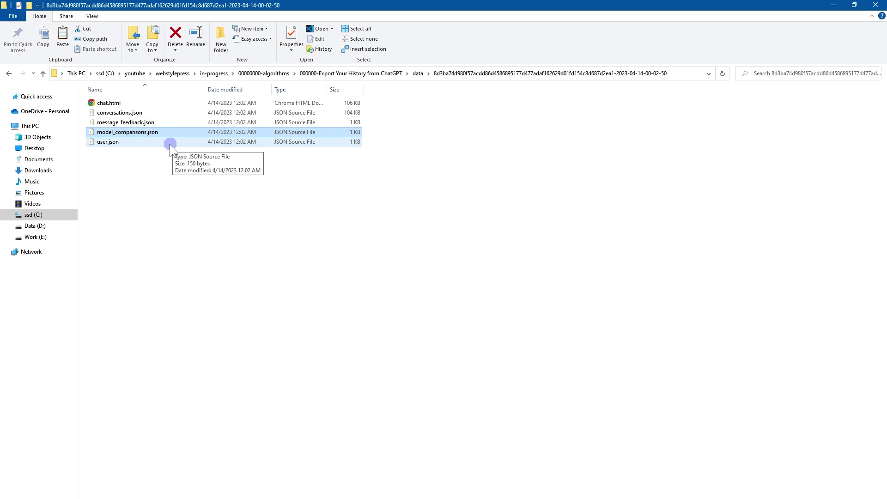
left_click(170, 144)
left_click(145, 218)
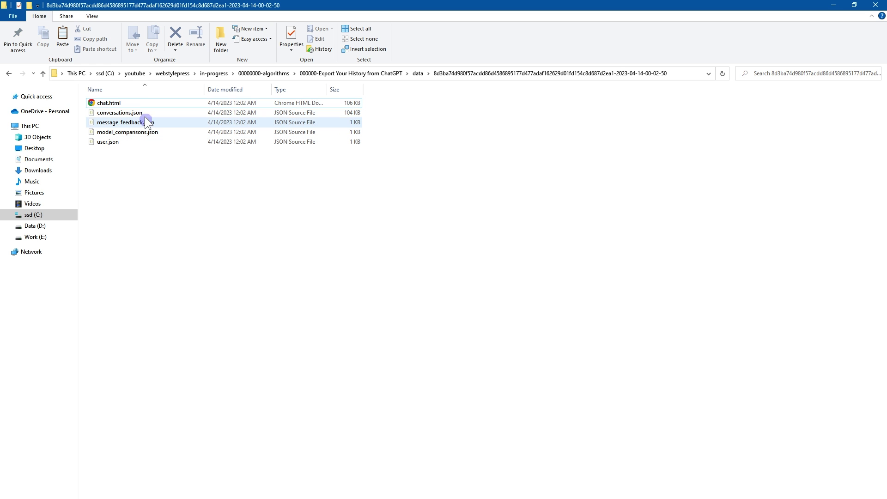
left_click(141, 101)
left_click(121, 103)
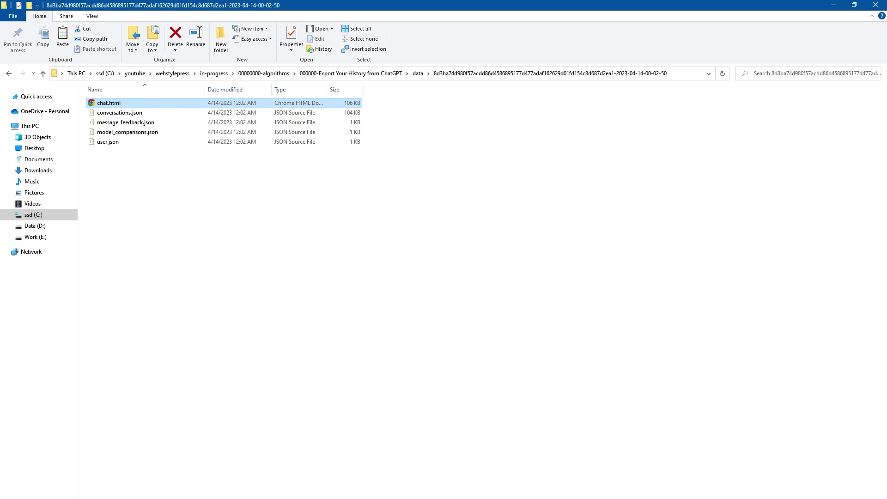
left_click_drag(13, 61, 298, 254)
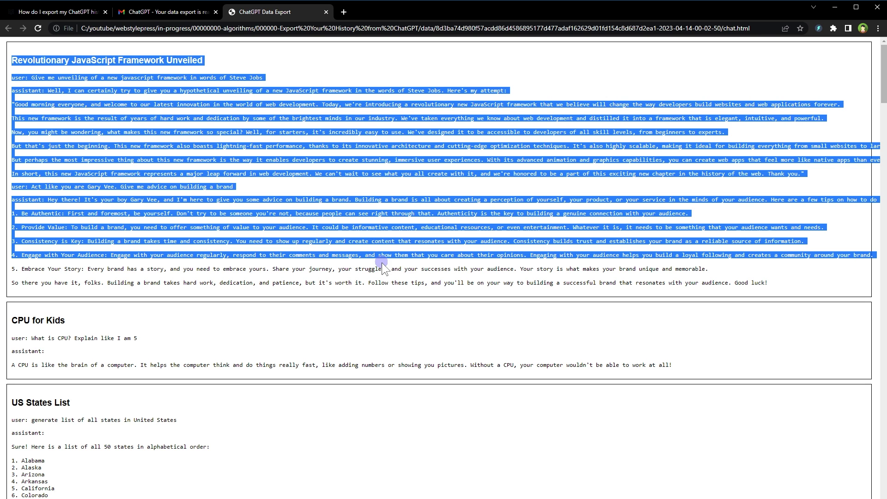
left_click(398, 242)
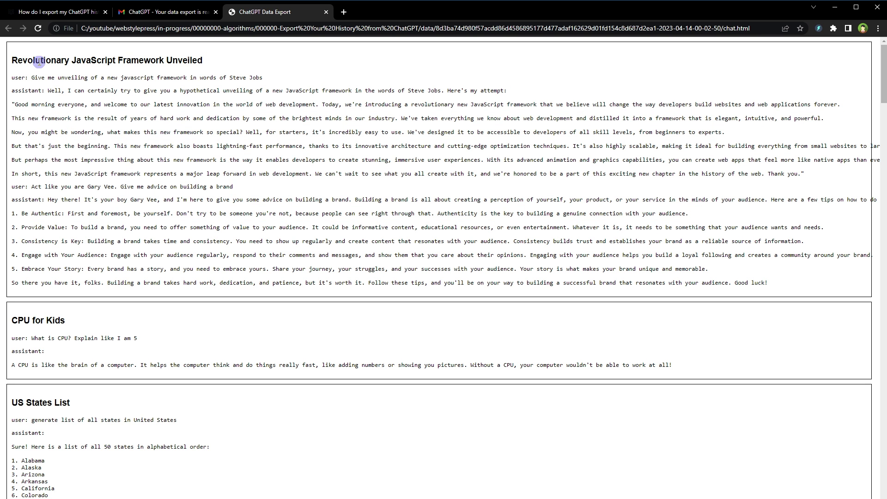
left_click_drag(39, 62, 192, 76)
left_click(208, 79)
scroll(407, 379, "down", 3)
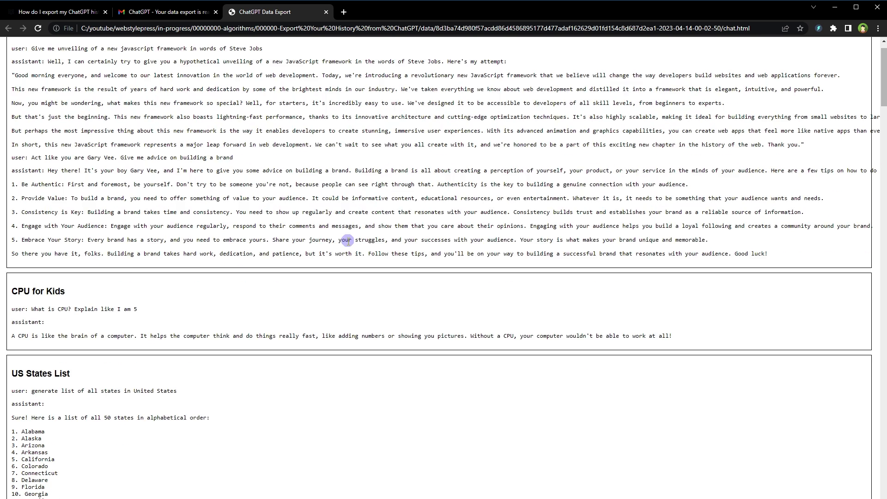
left_click_drag(27, 173, 96, 175)
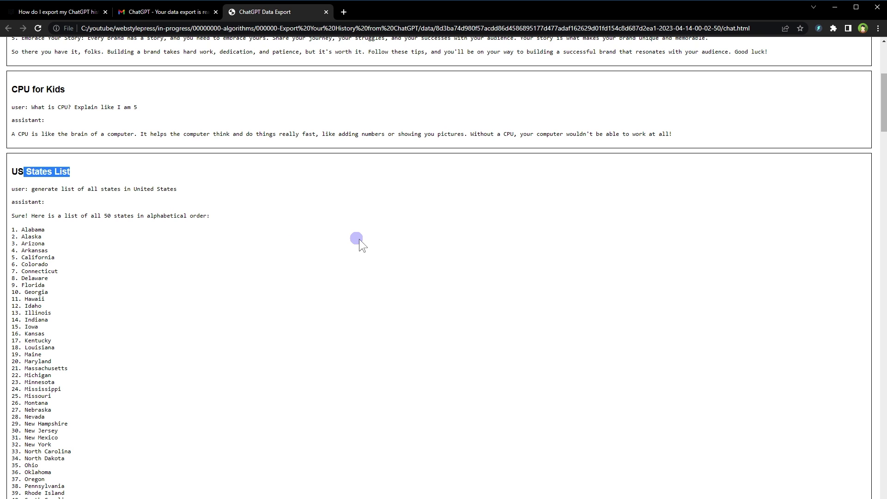
scroll(407, 275, "down", 4)
scroll(408, 275, "down", 3)
left_click_drag(43, 113, 147, 125)
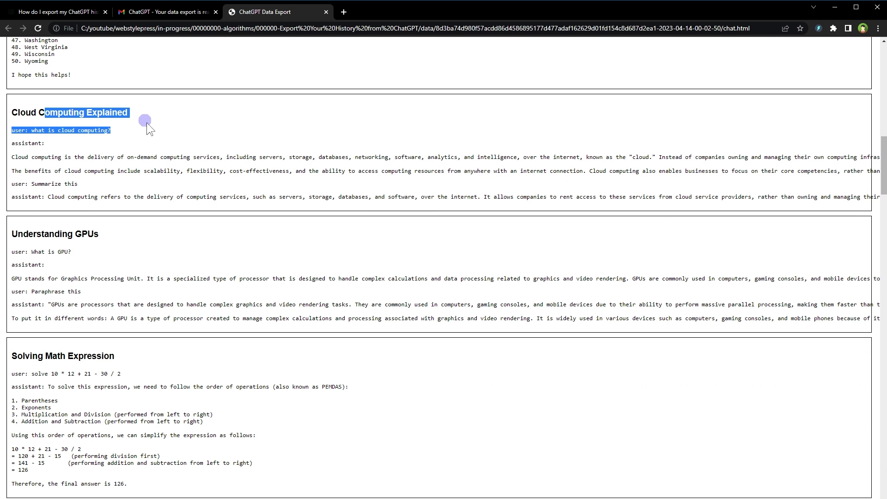
left_click(149, 129)
left_click_drag(51, 234, 114, 279)
scroll(386, 307, "down", 3)
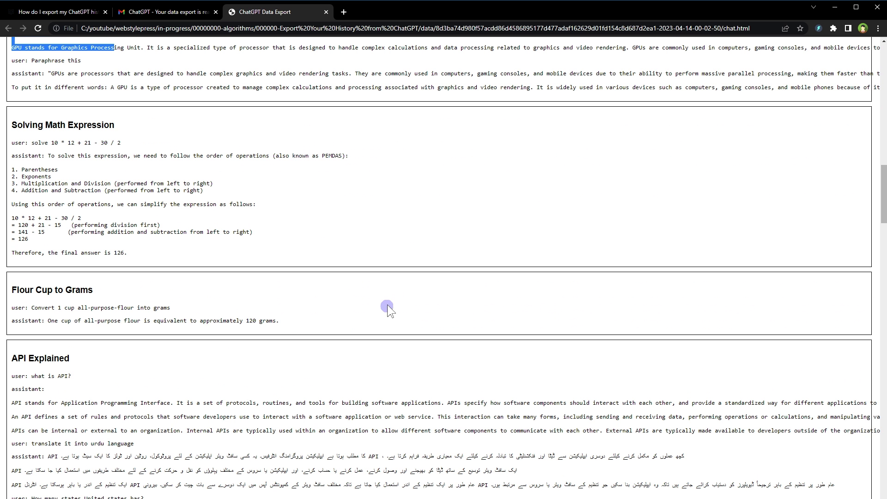
left_click_drag(29, 125, 184, 160)
left_click(184, 165)
scroll(448, 234, "down", 3)
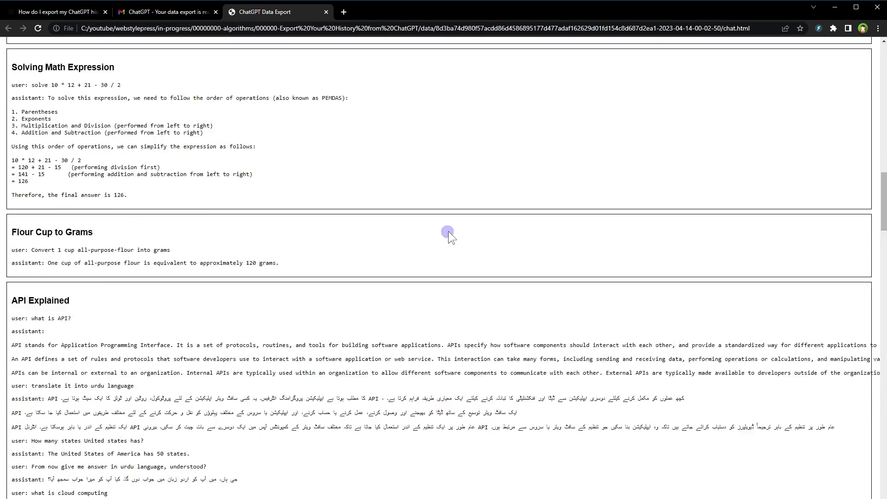
left_click_drag(35, 106, 129, 124)
left_click(128, 125)
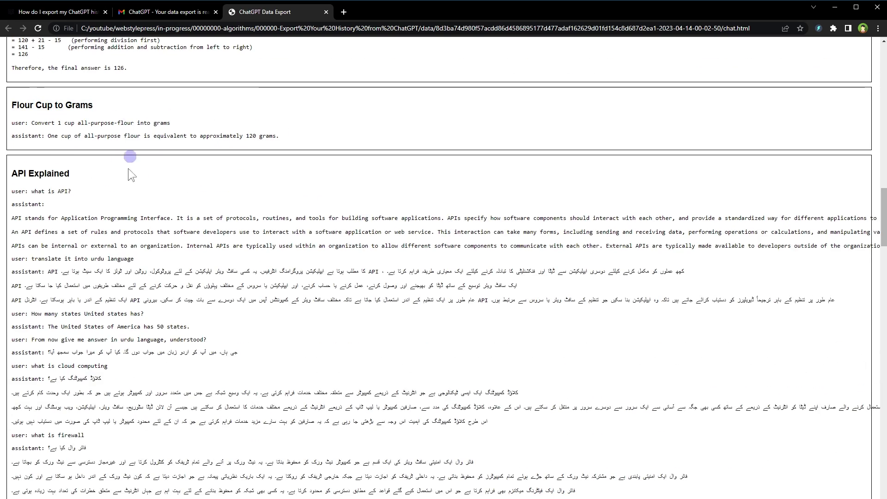
mouse_move(39, 174)
left_mouse_down()
mouse_move(175, 252)
mouse_move(600, 323)
left_mouse_up()
scroll(601, 323, "down", 3)
scroll(615, 292, "down", 3)
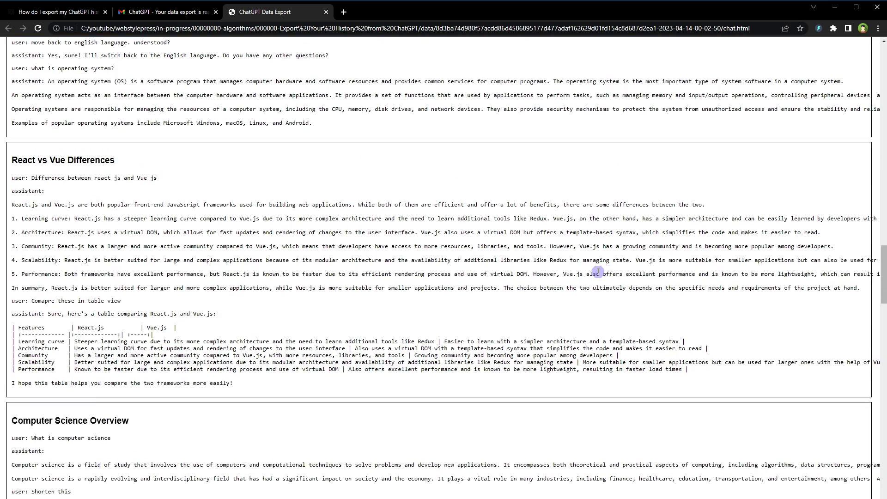
mouse_move(52, 160)
left_mouse_down()
mouse_move(104, 179)
mouse_move(208, 347)
mouse_move(257, 348)
left_mouse_up()
scroll(572, 319, "down", 2)
scroll(572, 318, "down", 2)
left_click(434, 229)
scroll(531, 284, "down", 8)
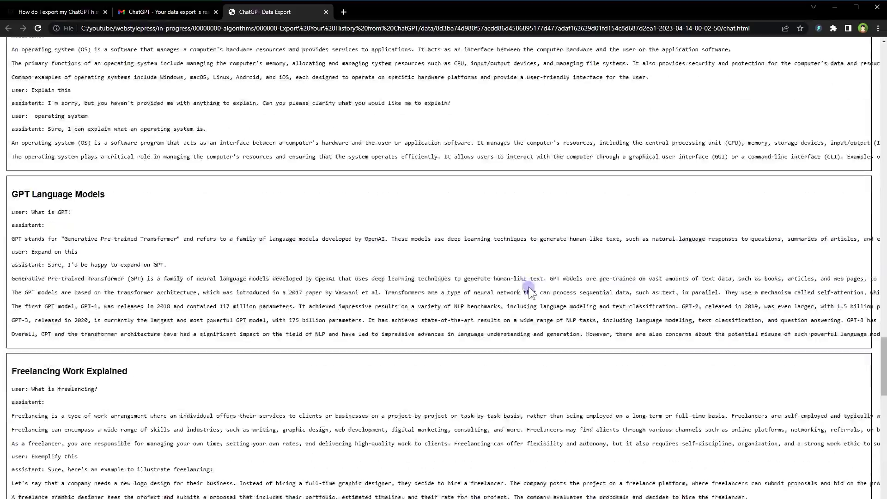
scroll(534, 284, "down", 8)
scroll(535, 286, "down", 5)
scroll(535, 291, "up", 10)
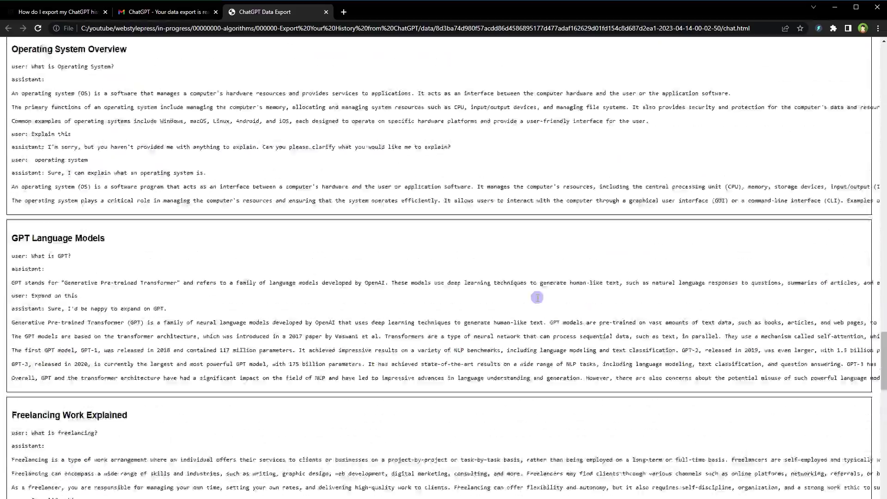
scroll(535, 299, "up", 5)
scroll(536, 299, "up", 10)
scroll(534, 298, "up", 10)
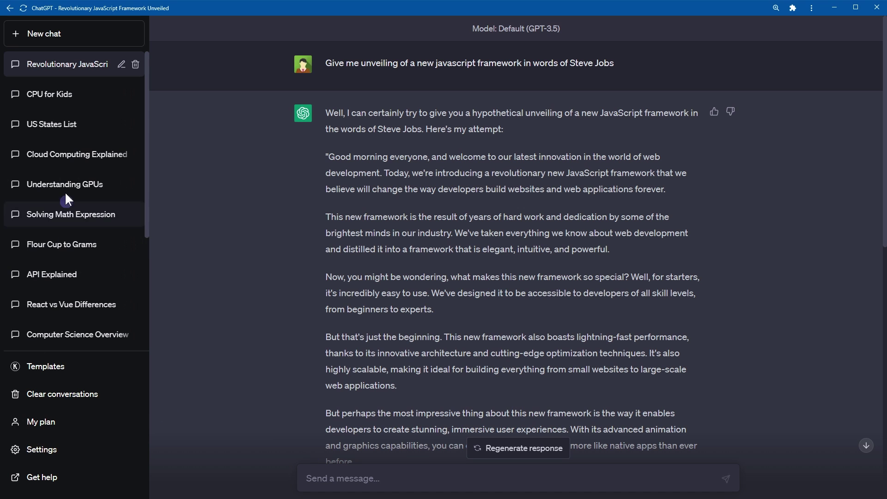
scroll(55, 180, "down", 3)
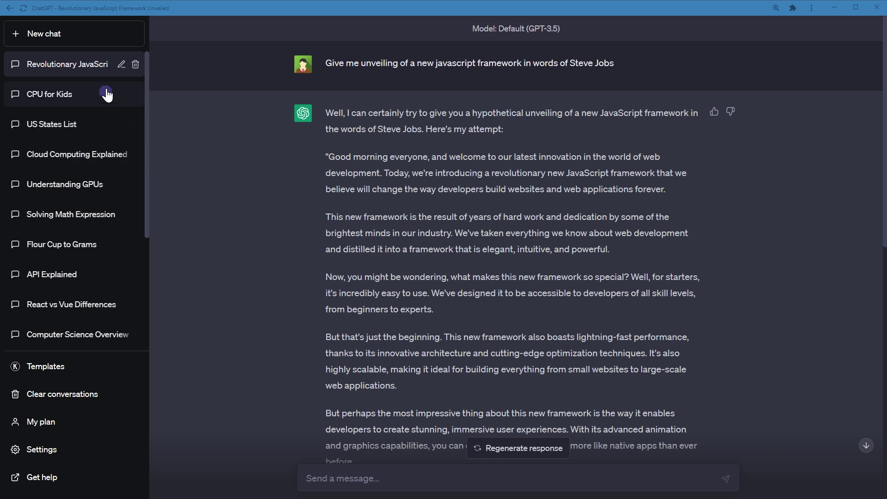
Delete the Revolutionary JavaScript and US States List chats, then clear all conversations.
left_click(135, 64)
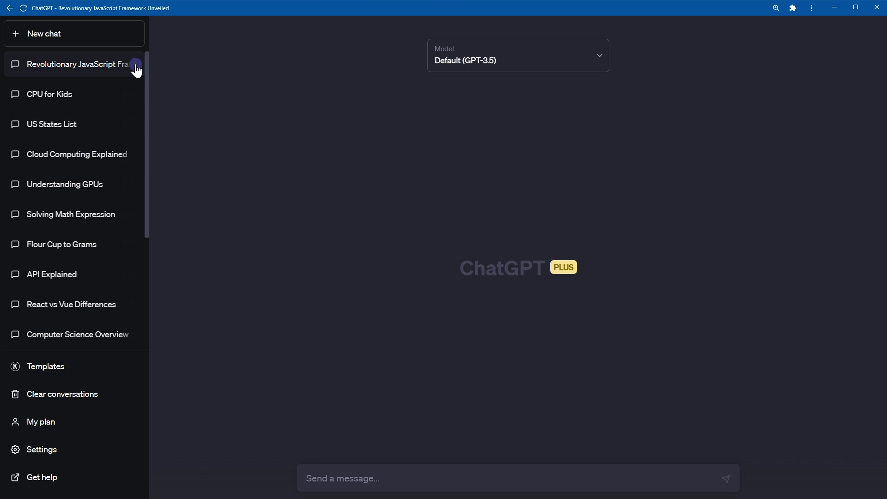
left_click(117, 95)
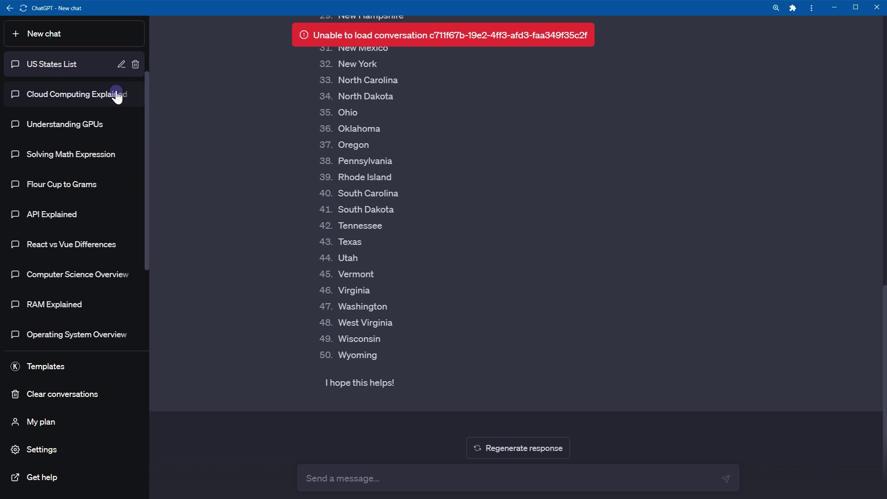
left_click(135, 64)
left_click(122, 65)
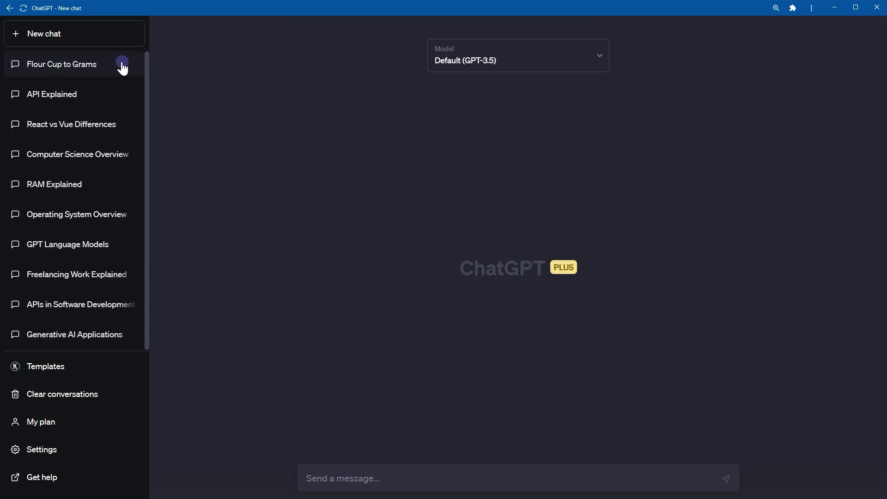
left_click(101, 394)
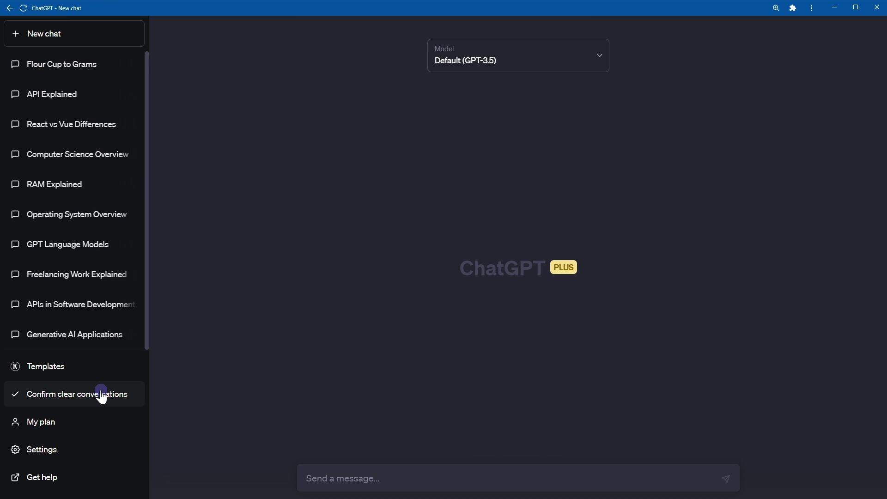
left_click(49, 398)
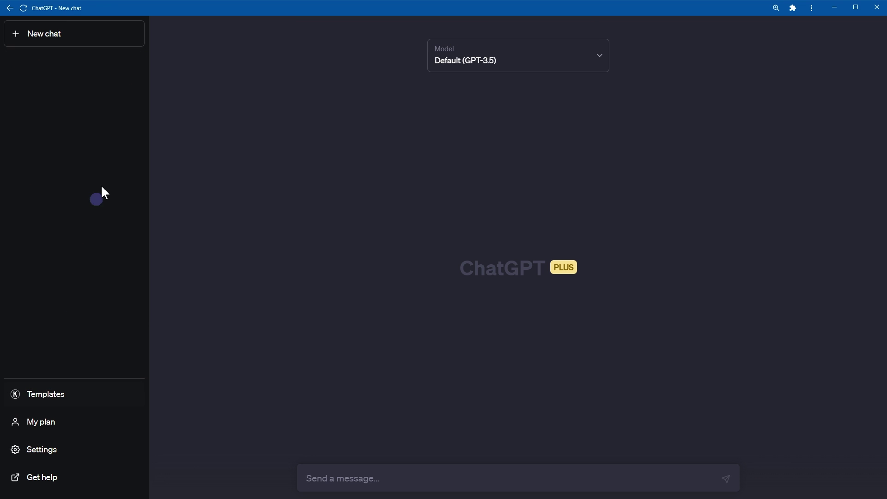
Request and confirm a second data export, then download it from the email.
left_click(361, 259)
left_click(49, 452)
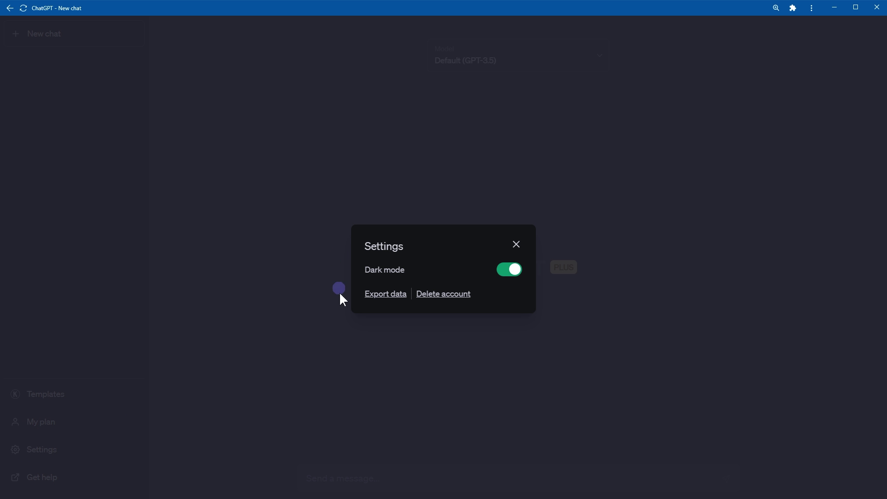
left_click(375, 297)
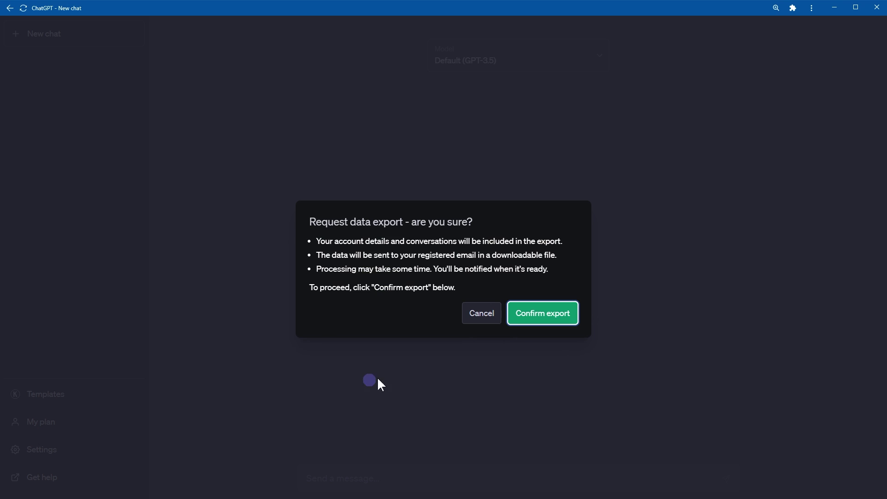
left_click(575, 317)
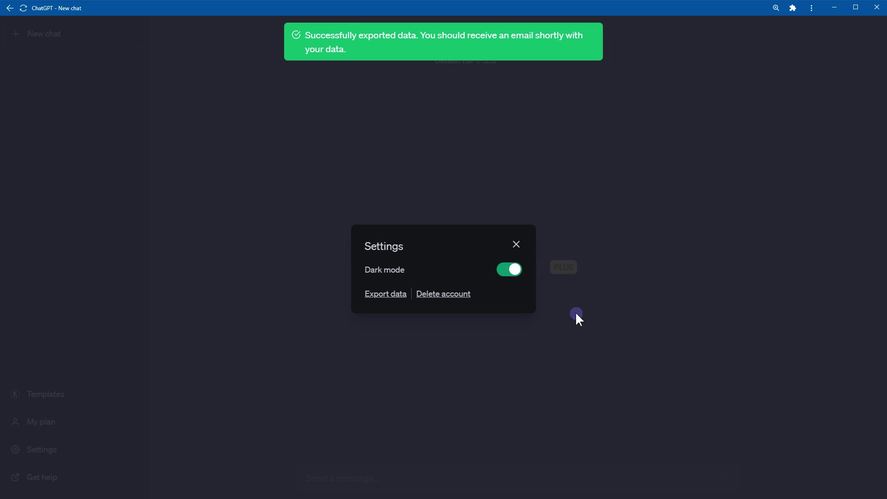
left_click_drag(317, 34, 397, 34)
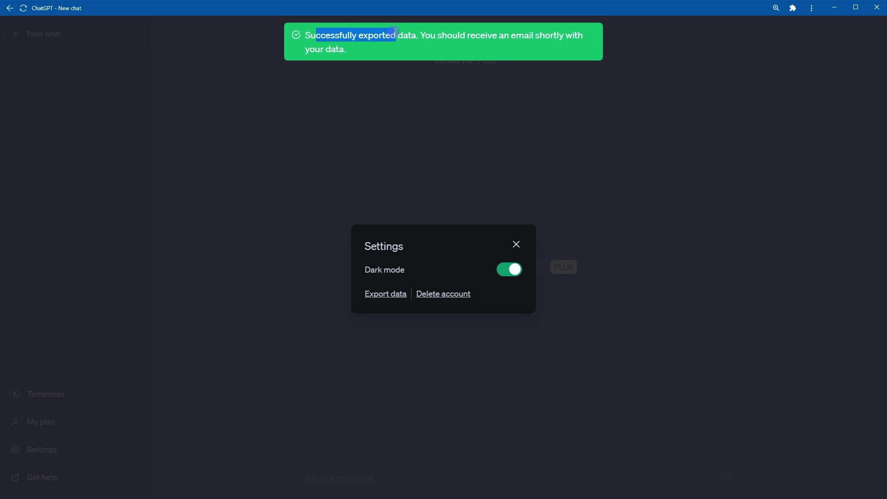
left_click(346, 147)
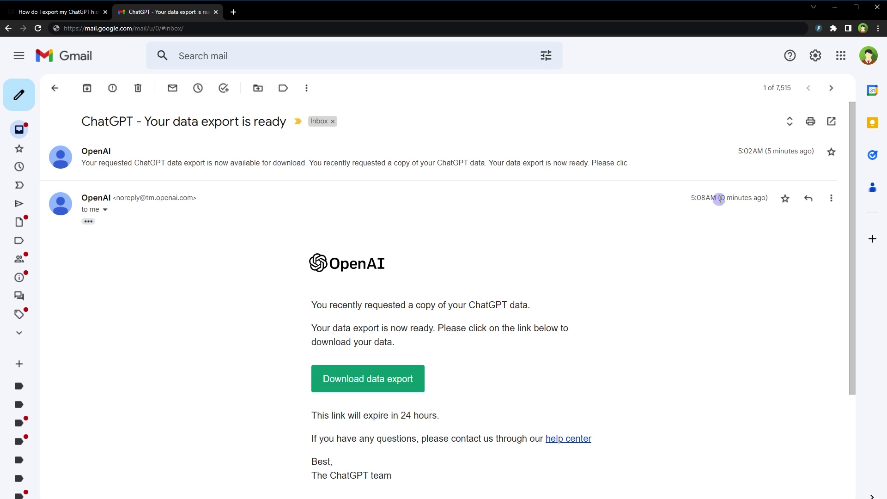
left_click(397, 379)
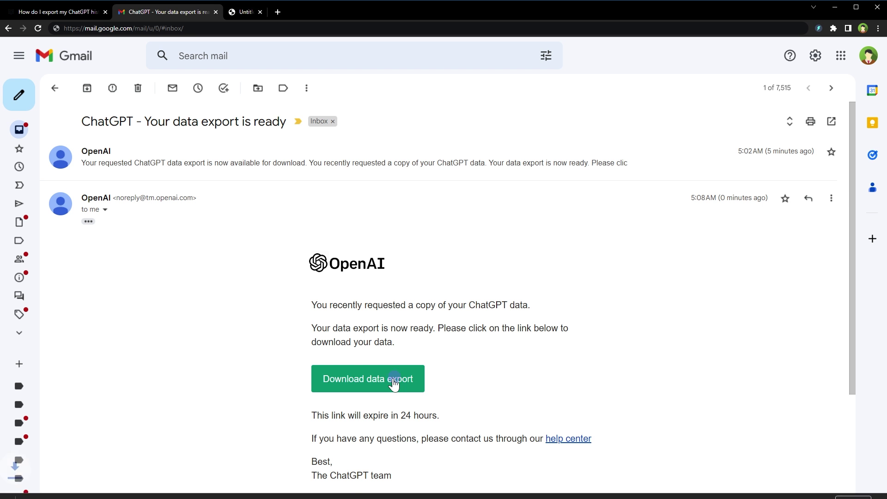
Create a new folder inside the data folder and open it.
right_click(240, 186)
mouse_move(254, 311)
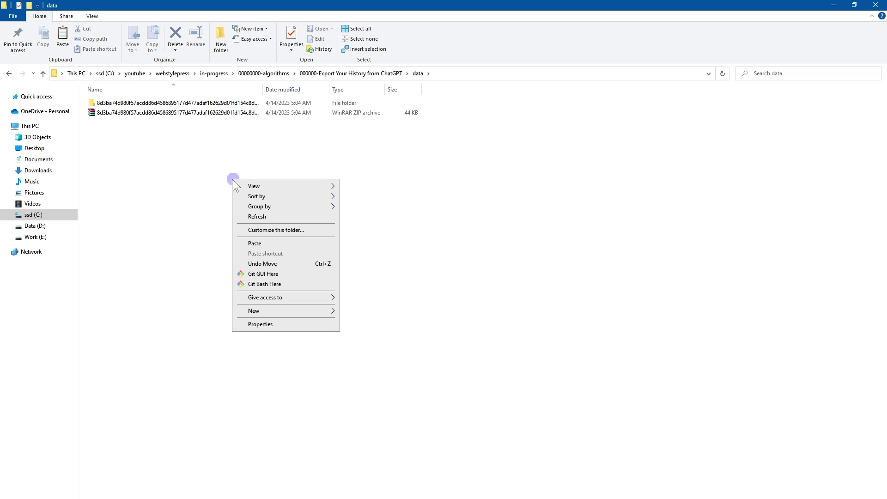
left_click(374, 314)
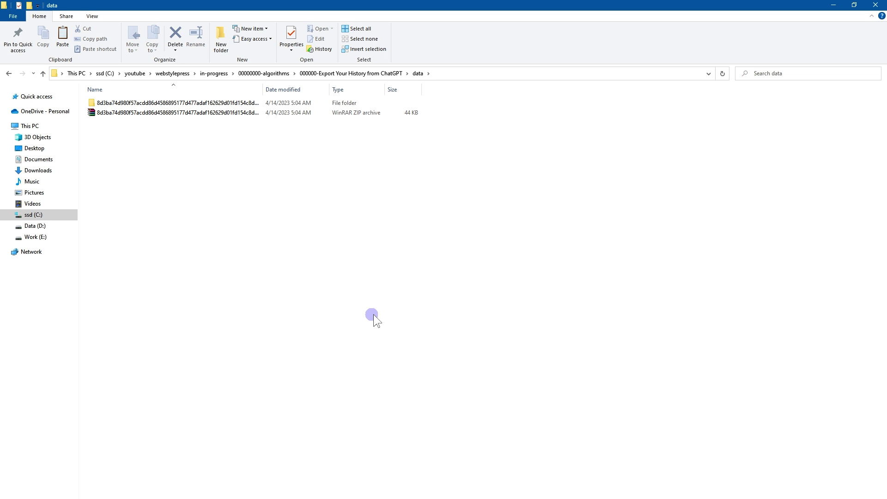
type("new data")
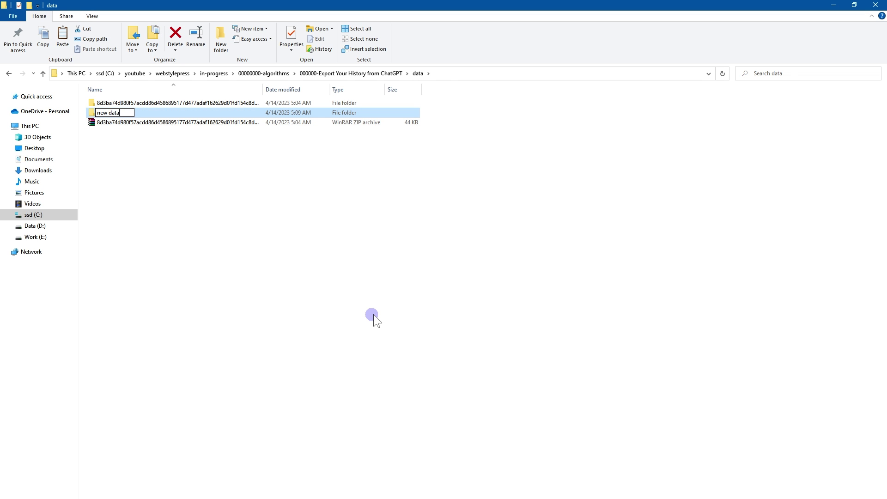
key("Return")
key("Return")
key("ctrl+v")
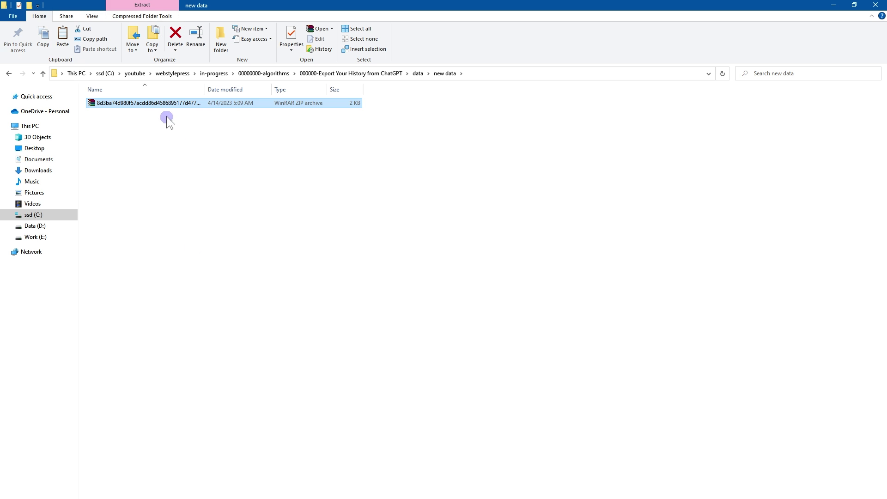
Extract the new archive here, open chat.html, and select conversations.json.
right_click(166, 106)
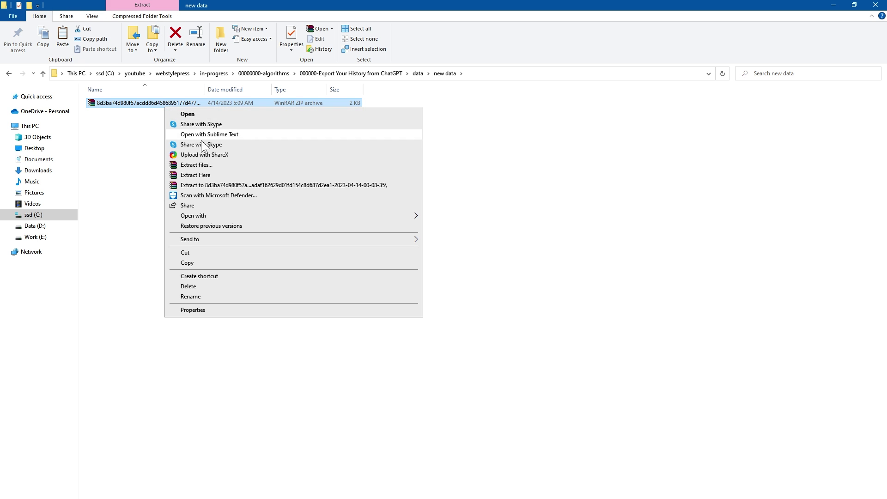
left_click(221, 174)
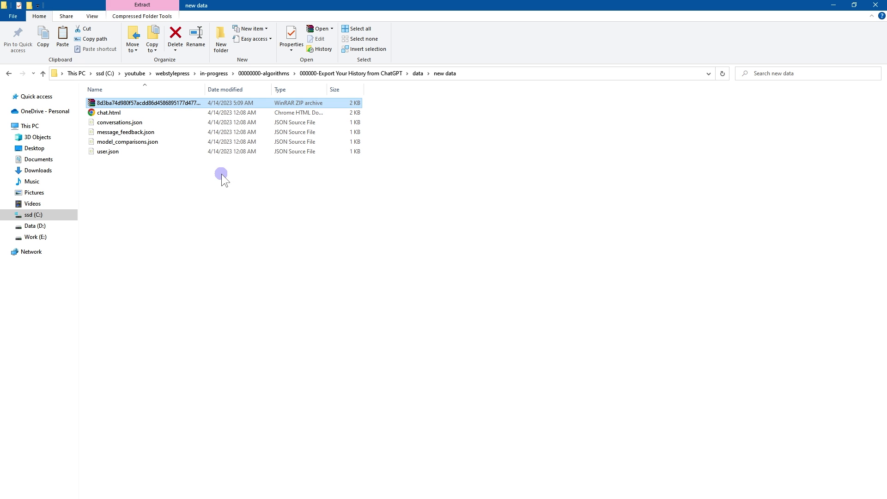
left_click(115, 113)
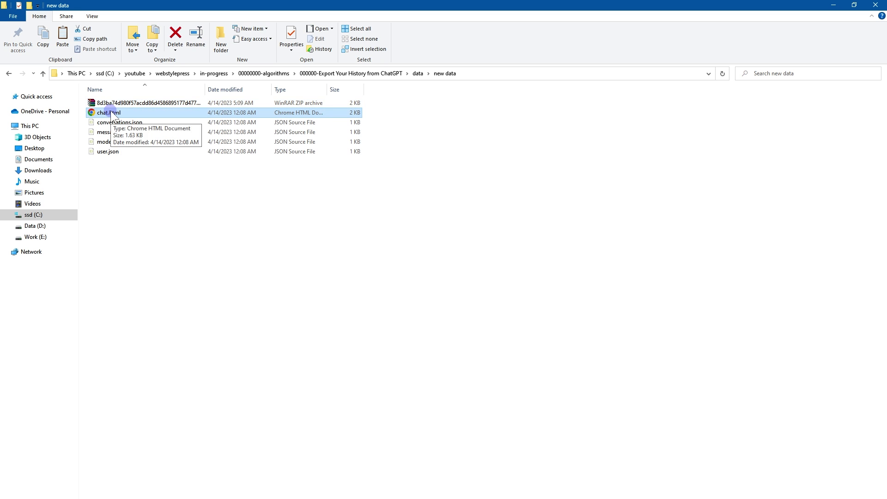
double_click(111, 113)
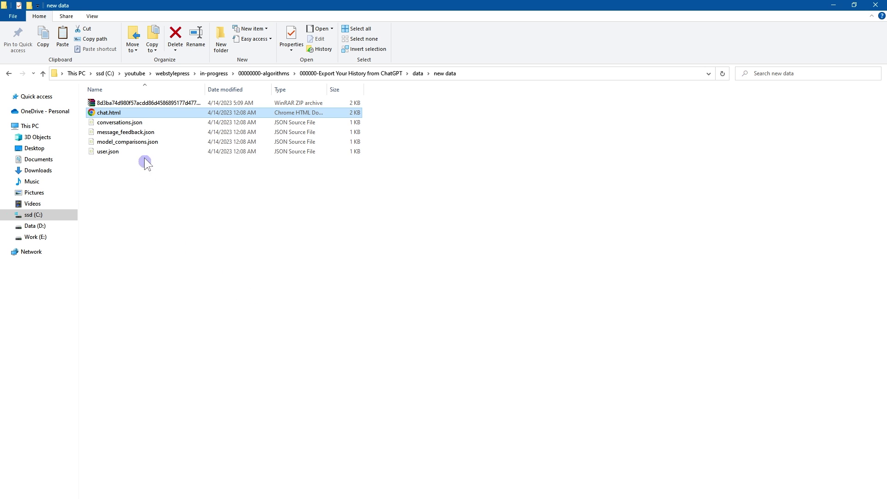
left_click(136, 123)
Drop conversations.json into Chrome and zoom in on its empty [] contents.
left_click_drag(136, 123, 414, 214)
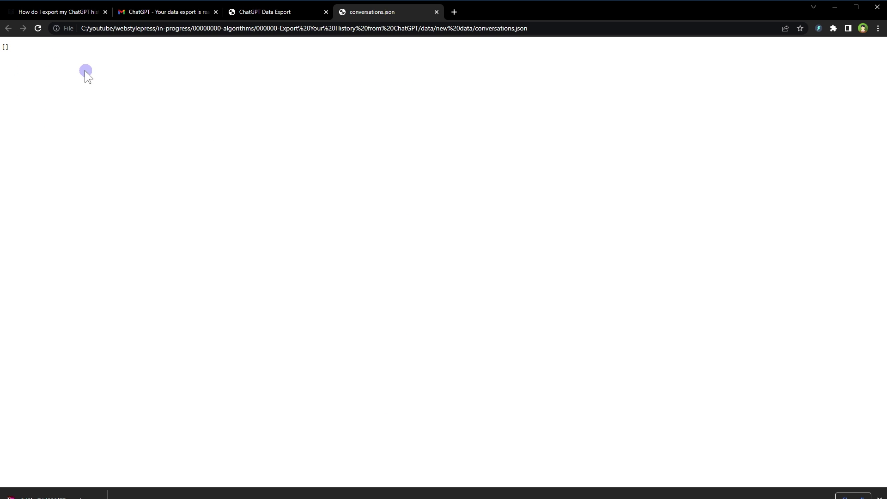
double_click(5, 46)
key("ctrl+plus")
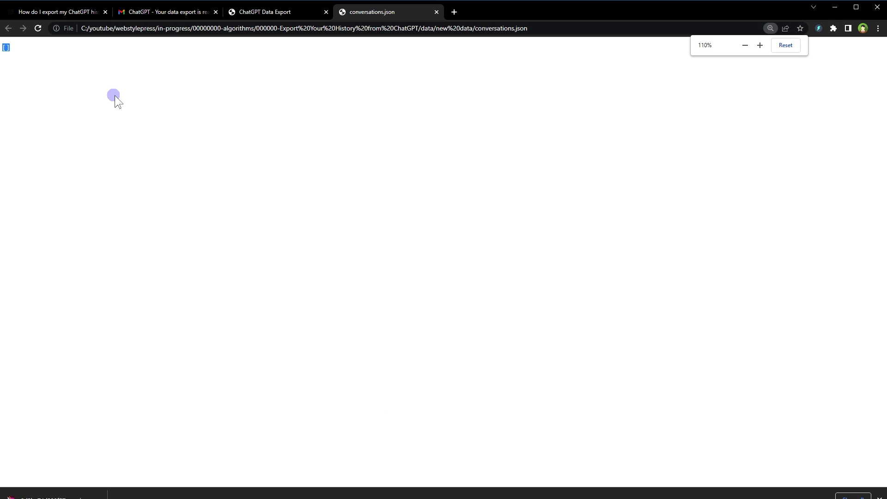